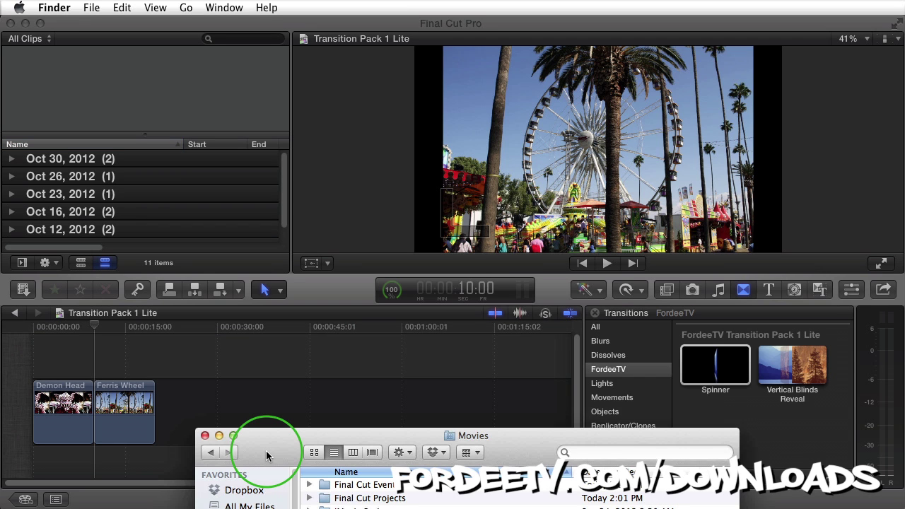
# - Position the Finder window showing the Movies folder over the Final Cut Pro project
pyautogui.moveTo(267, 455); pyautogui.dragTo(244, 183)
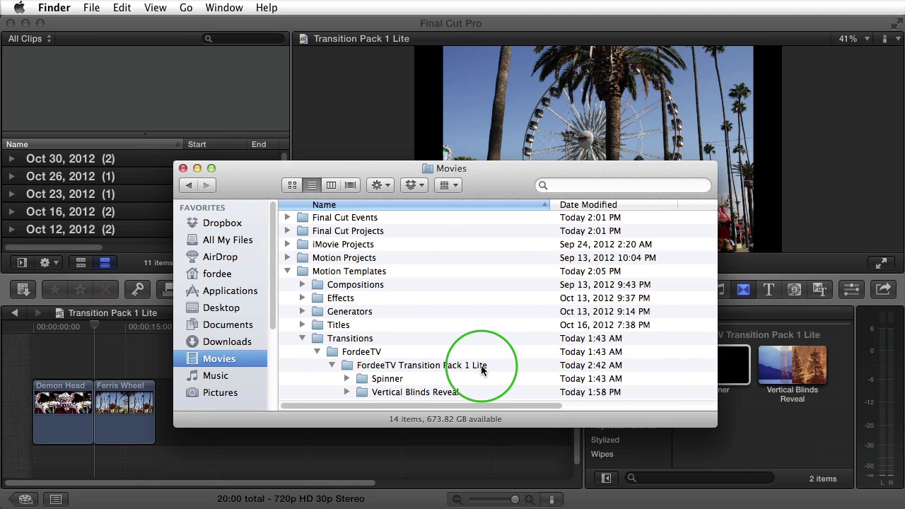
# - Minimize the Finder window listing Spinner and Vertical Blinds Reveal to return to Final Cut Pro
pyautogui.click(197, 168)
pyautogui.click(320, 292)
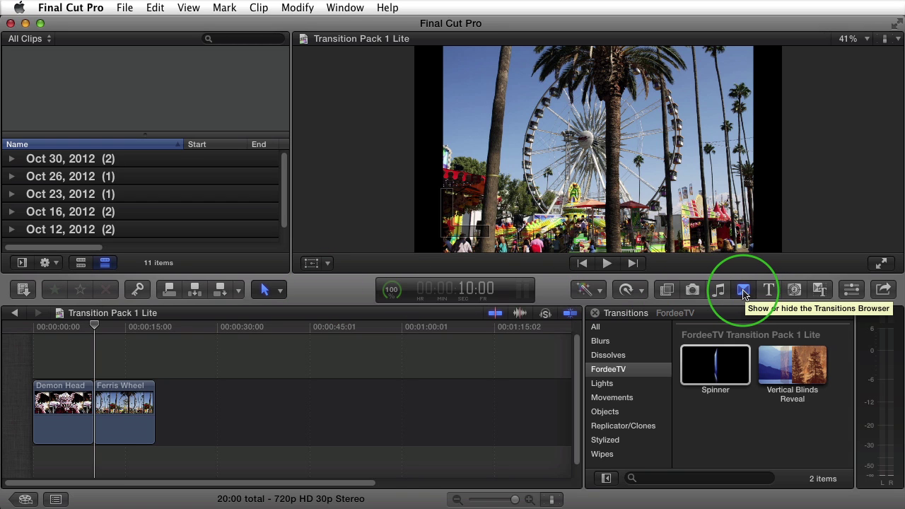
pyautogui.click(744, 291)
pyautogui.click(744, 291)
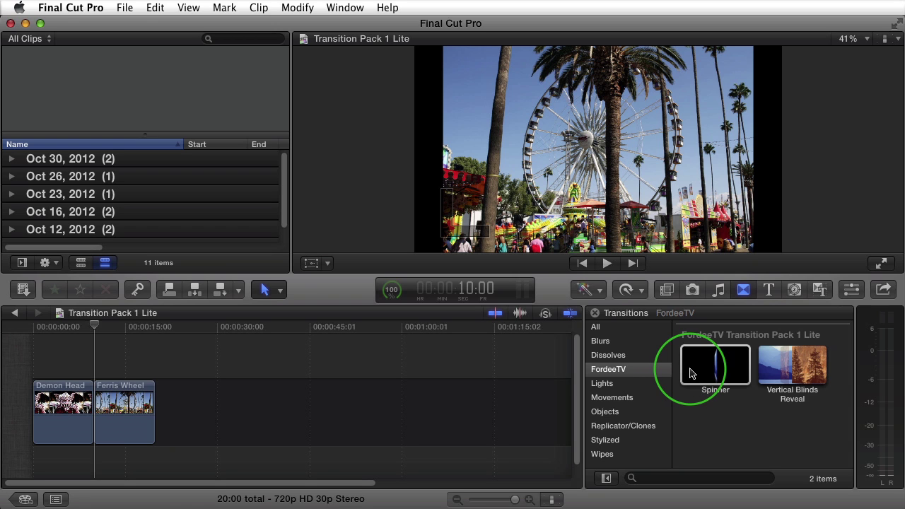
pyautogui.moveTo(691, 373); pyautogui.dragTo(85, 366)
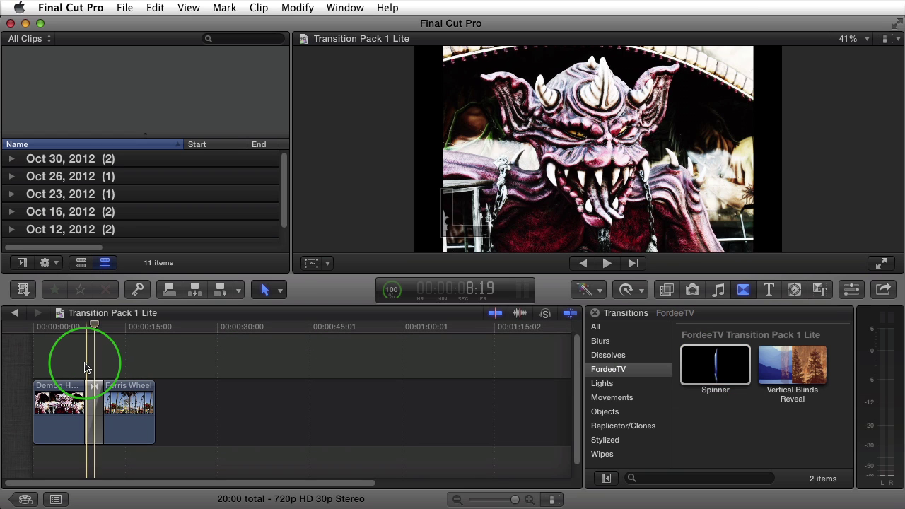
pyautogui.click(85, 366)
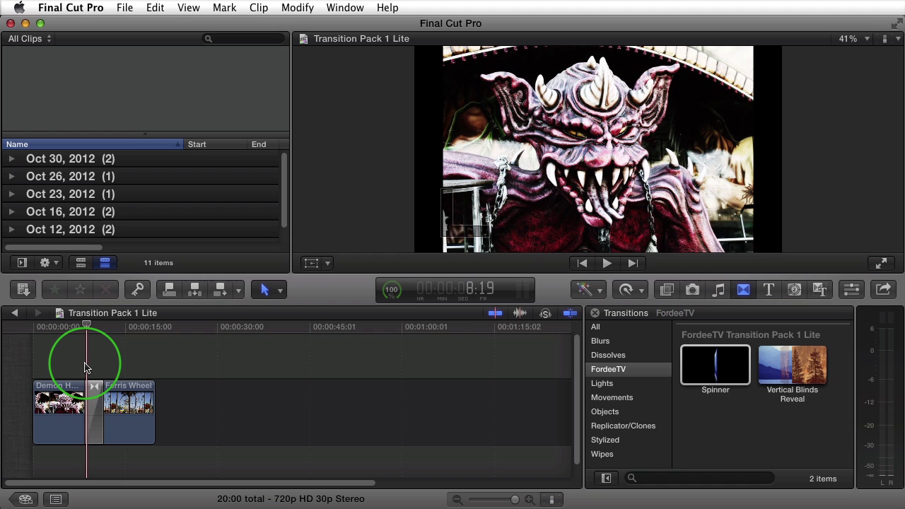
pyautogui.press('space')
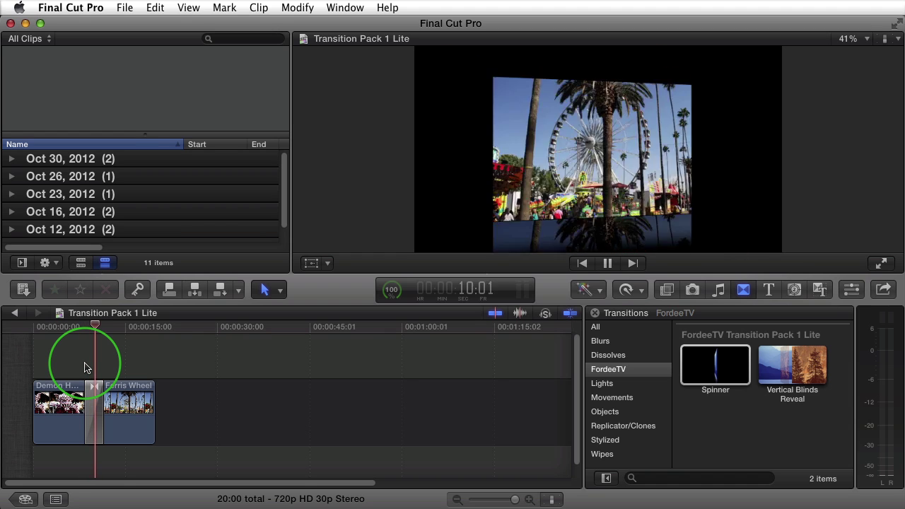
pyautogui.press('space')
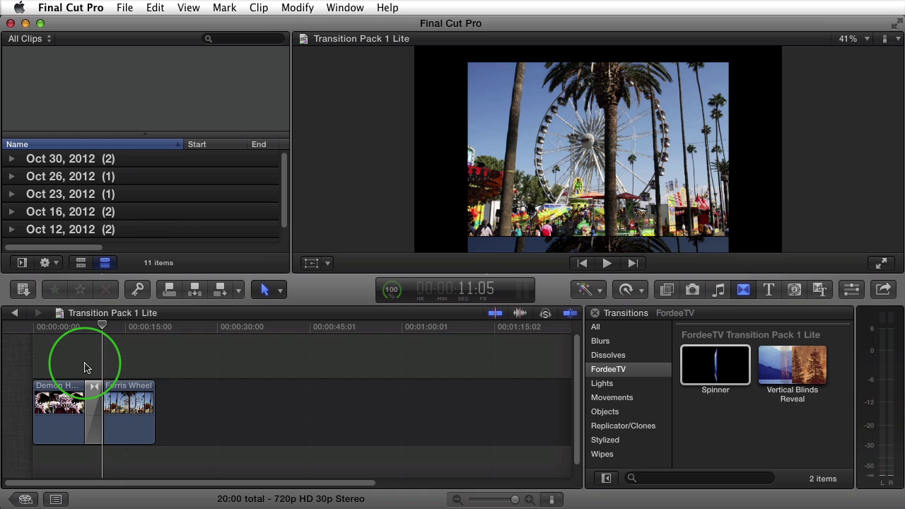
pyautogui.moveTo(102, 326); pyautogui.dragTo(95, 328)
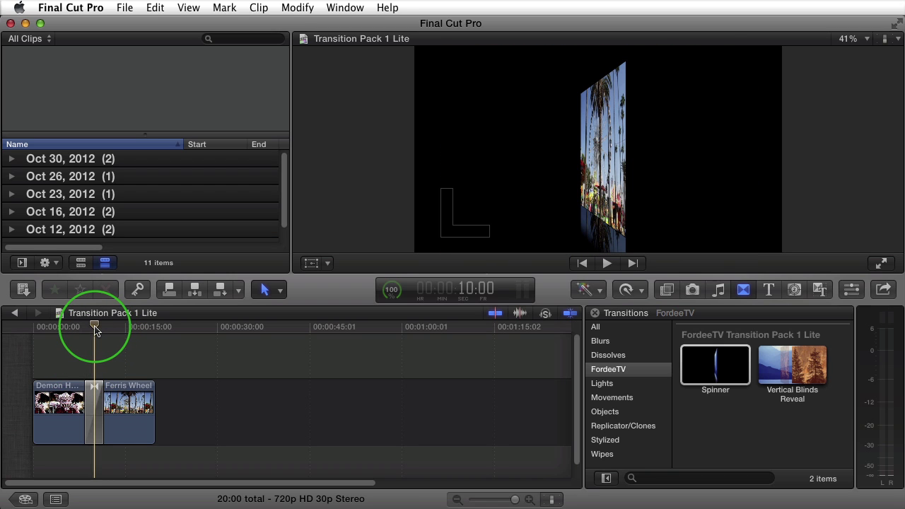
pyautogui.press('space')
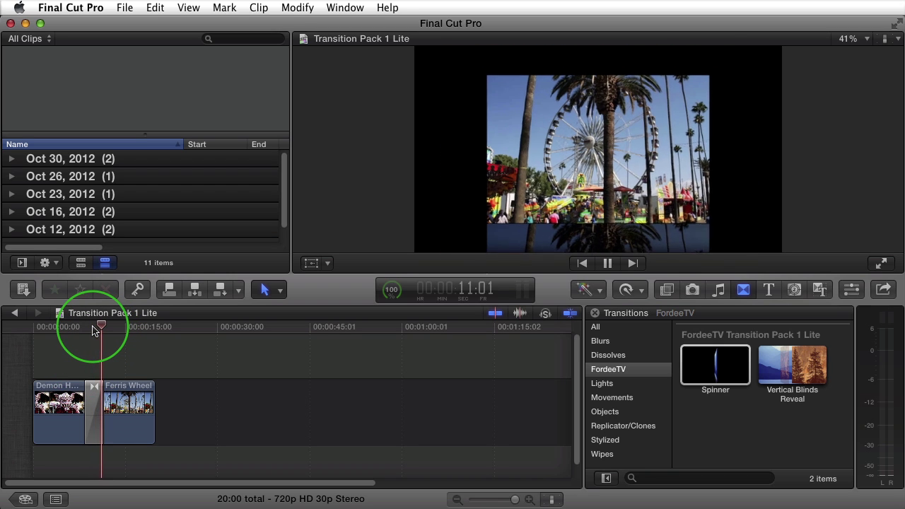
pyautogui.click(91, 413)
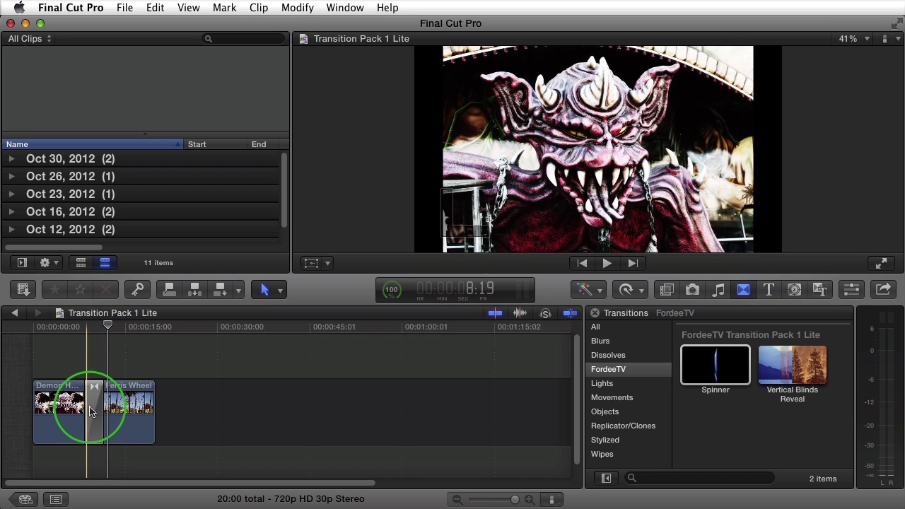
pyautogui.press('Delete')
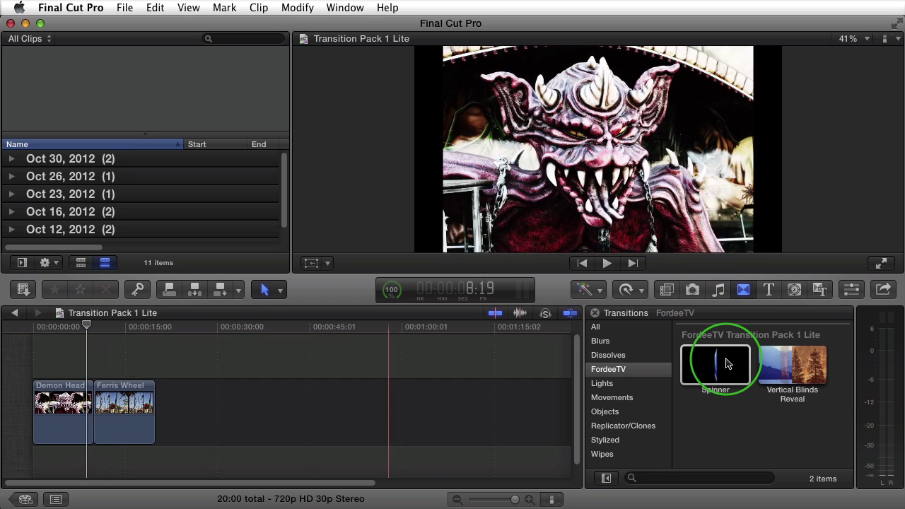
pyautogui.click(716, 363)
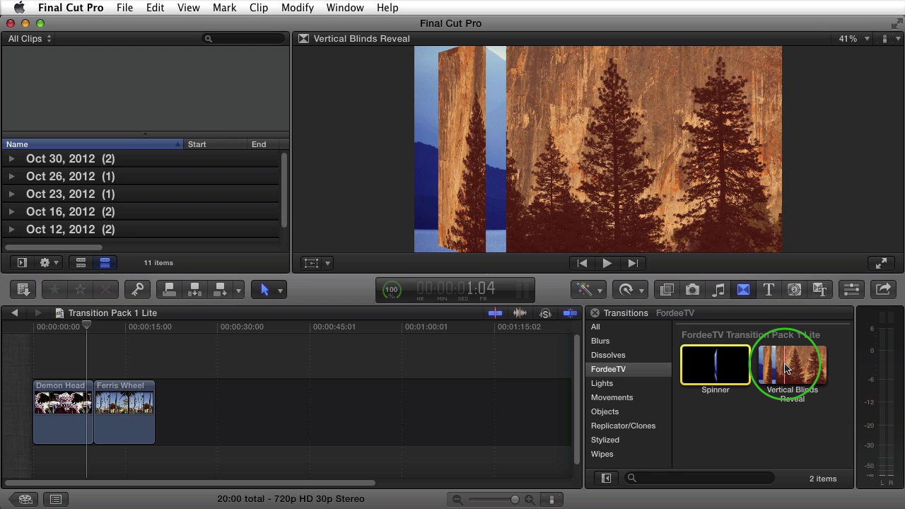
pyautogui.moveTo(716, 368); pyautogui.dragTo(136, 404)
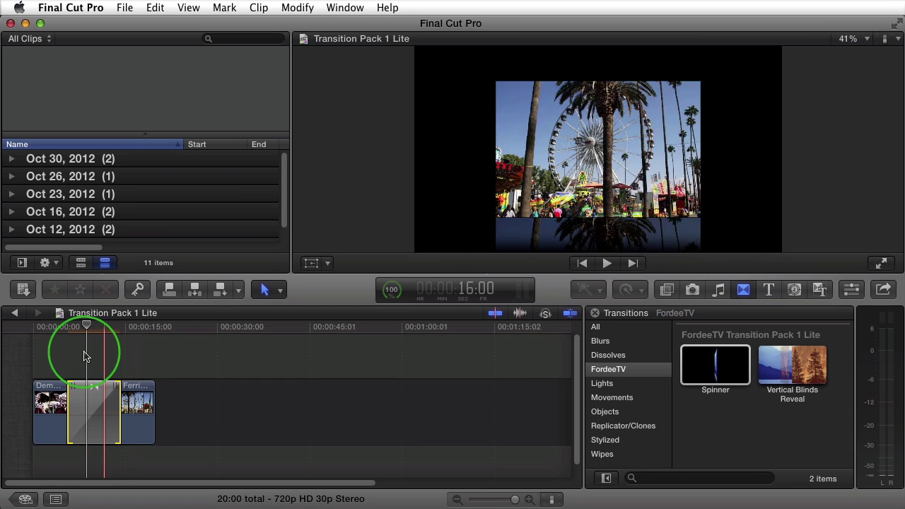
pyautogui.click(61, 354)
pyautogui.press('space')
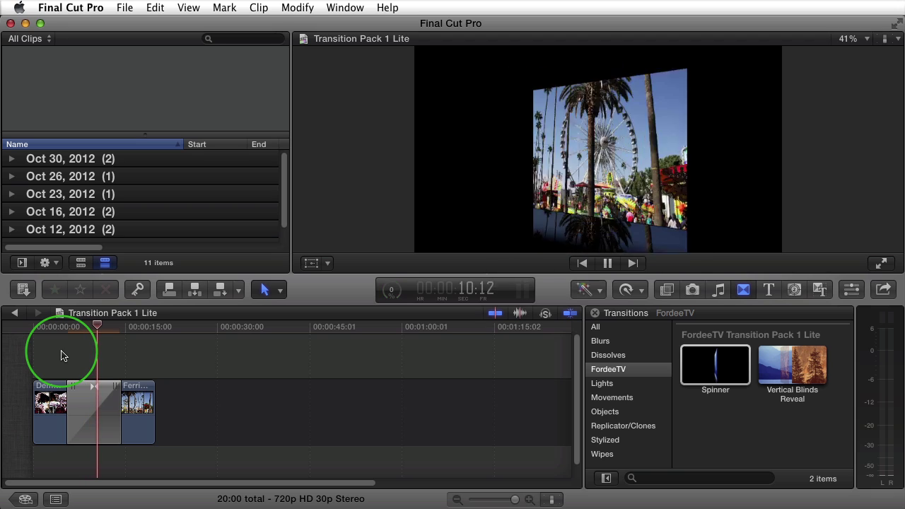
pyautogui.click(87, 414)
pyautogui.press('Delete')
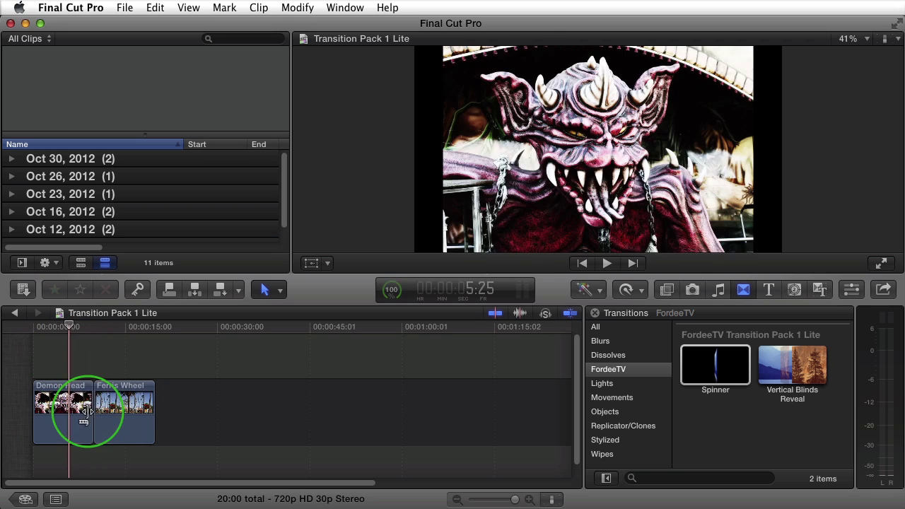
pyautogui.click(814, 370)
# - Drop Vertical Blinds Reveal from the Transitions browser onto the Demon Head / Ferris Wheel edit point
pyautogui.moveTo(731, 365); pyautogui.dragTo(84, 404)
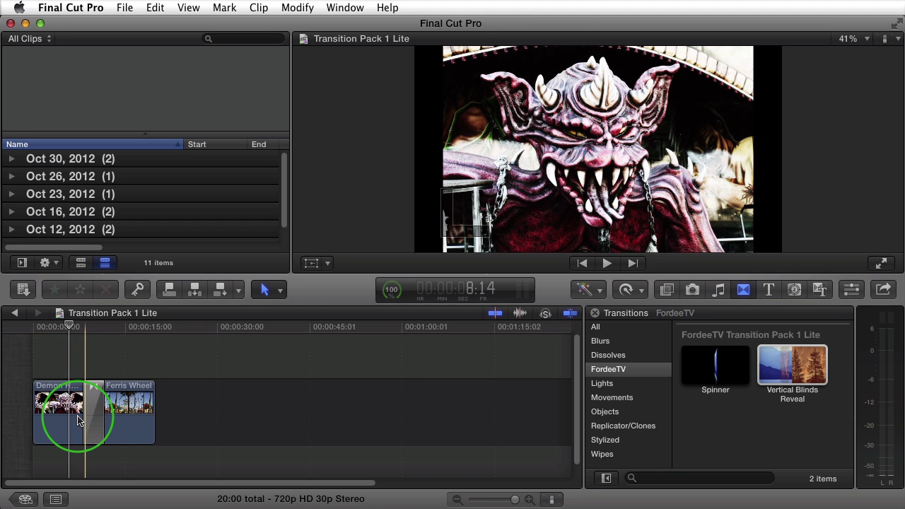
# - Review the transition's Reveal styles in the Inspector, keep Staggered, and preview it
pyautogui.click(94, 417)
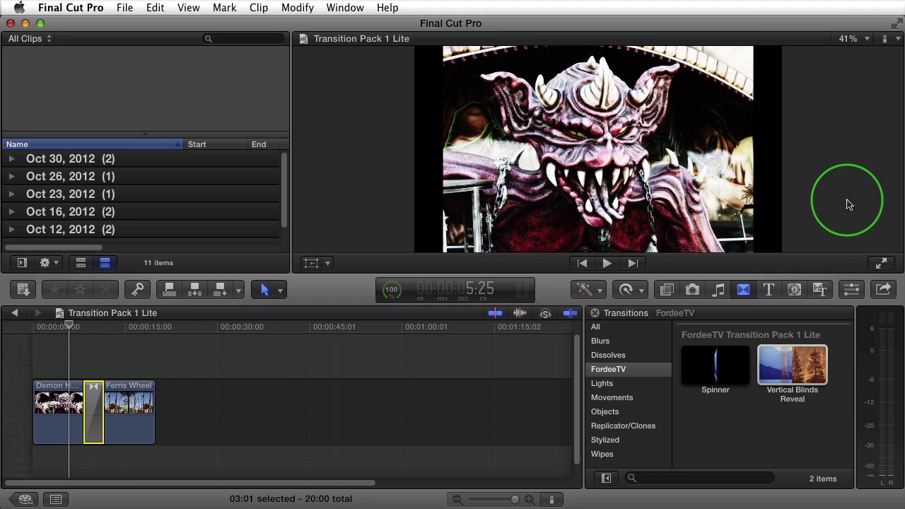
pyautogui.click(851, 291)
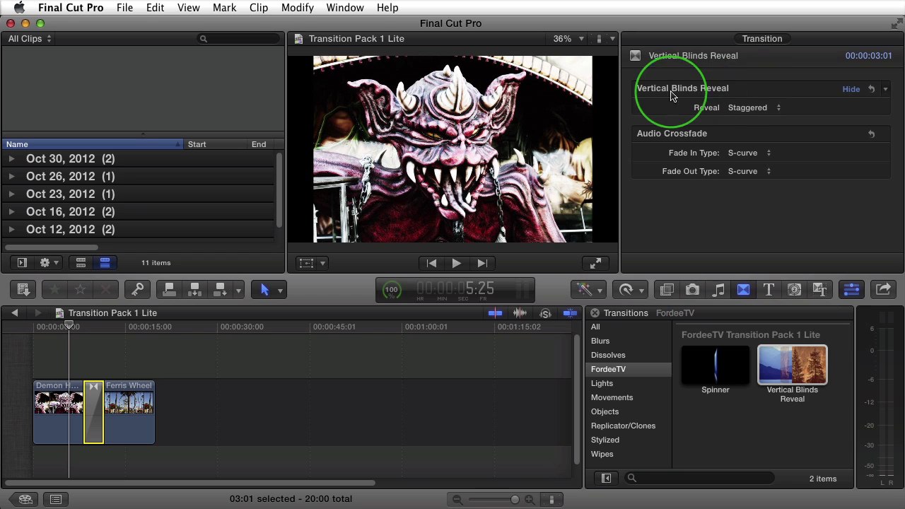
pyautogui.click(748, 109)
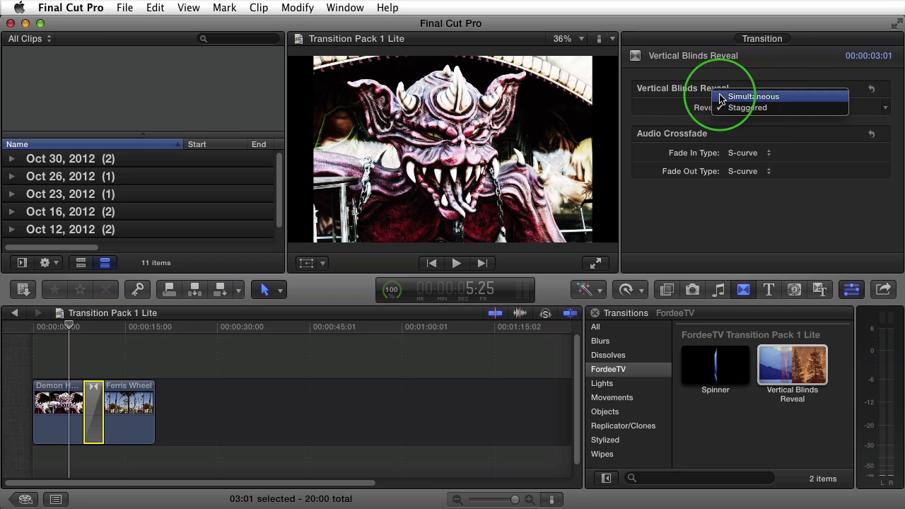
pyautogui.click(748, 108)
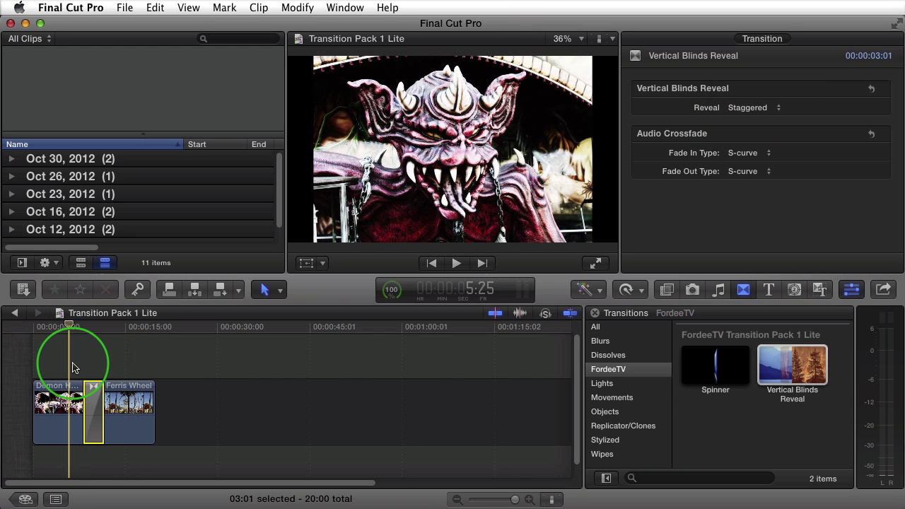
pyautogui.click(79, 368)
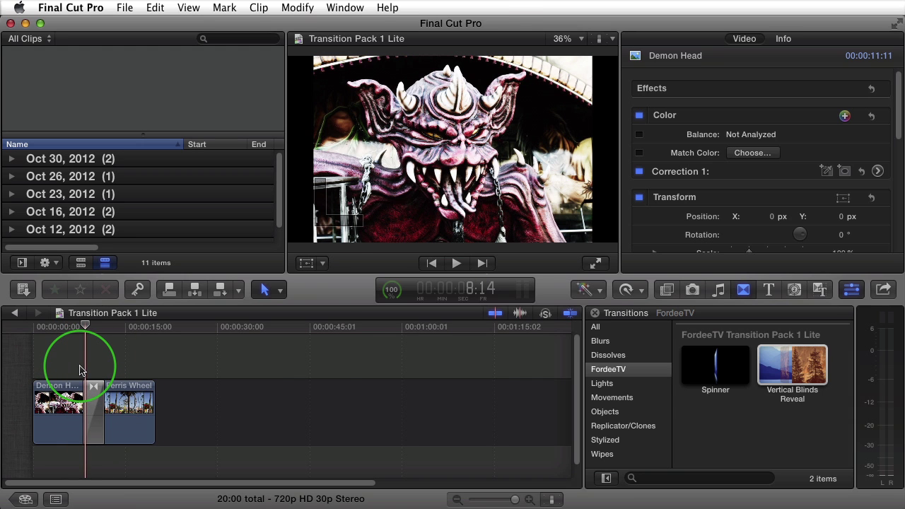
pyautogui.press('space')
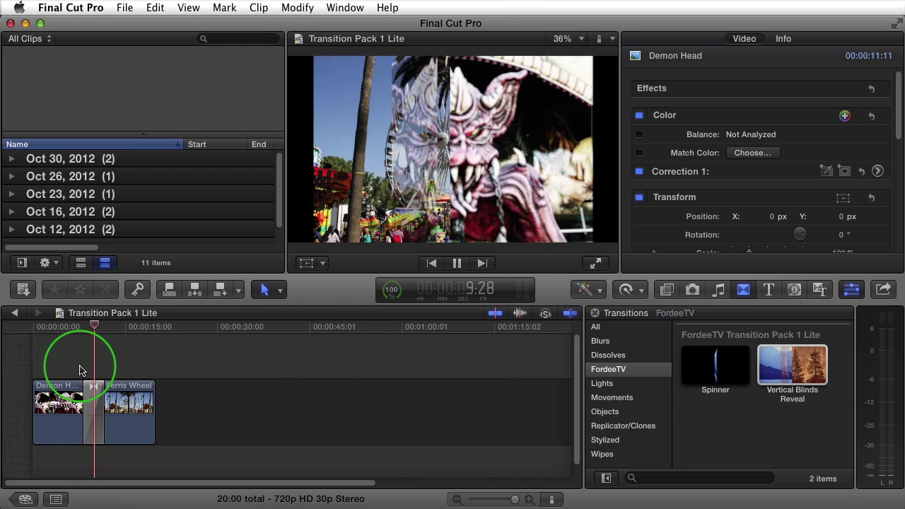
pyautogui.press('space')
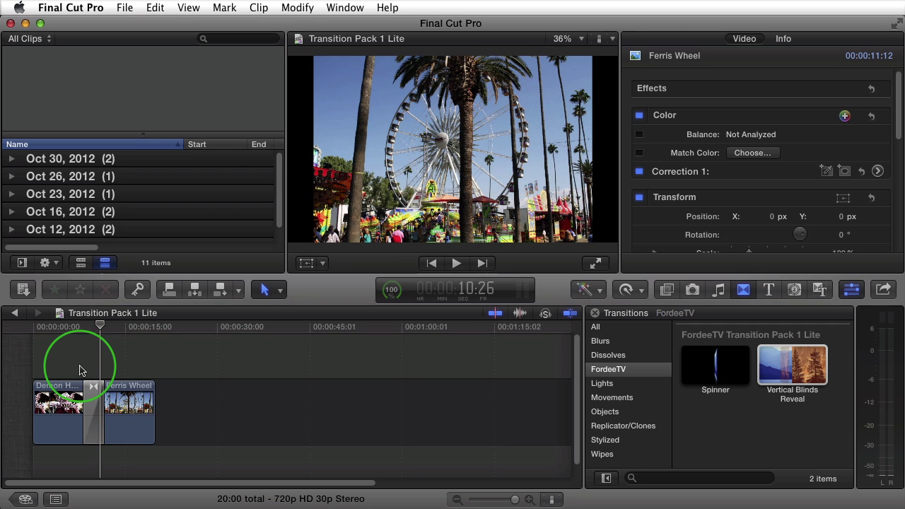
pyautogui.click(79, 369)
# - Switch the Vertical Blinds Reveal transition's Reveal style to Simultaneous
pyautogui.click(93, 414)
pyautogui.click(887, 41)
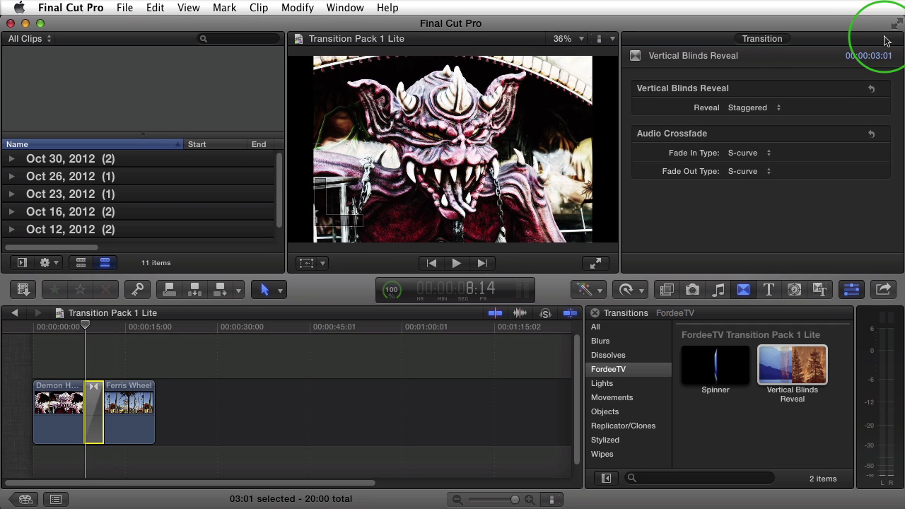
pyautogui.click(754, 107)
pyautogui.click(758, 97)
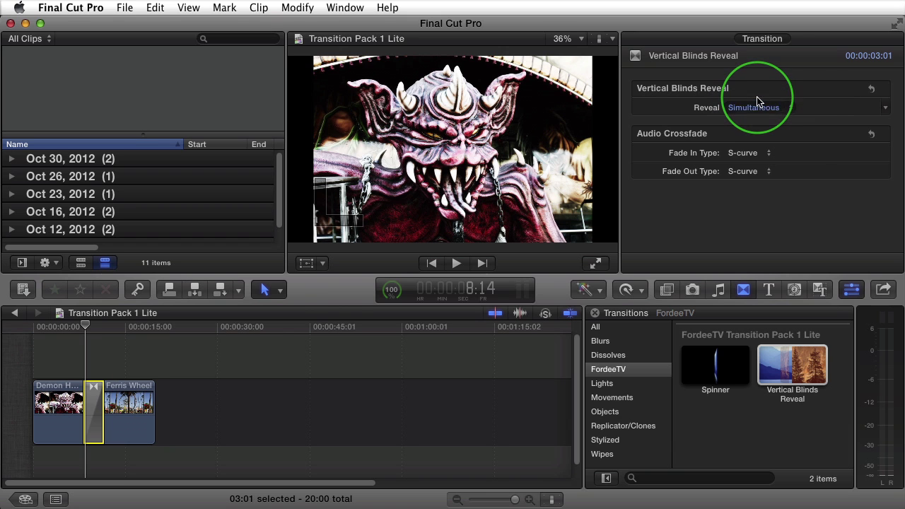
pyautogui.click(83, 348)
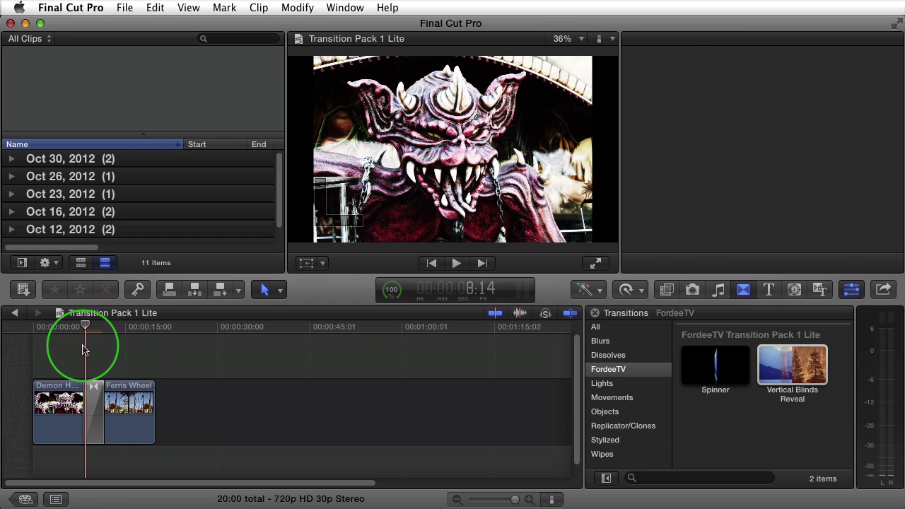
# - Preview the Simultaneous reveal, then lengthen the transition by starting it earlier and replay
pyautogui.press('space')
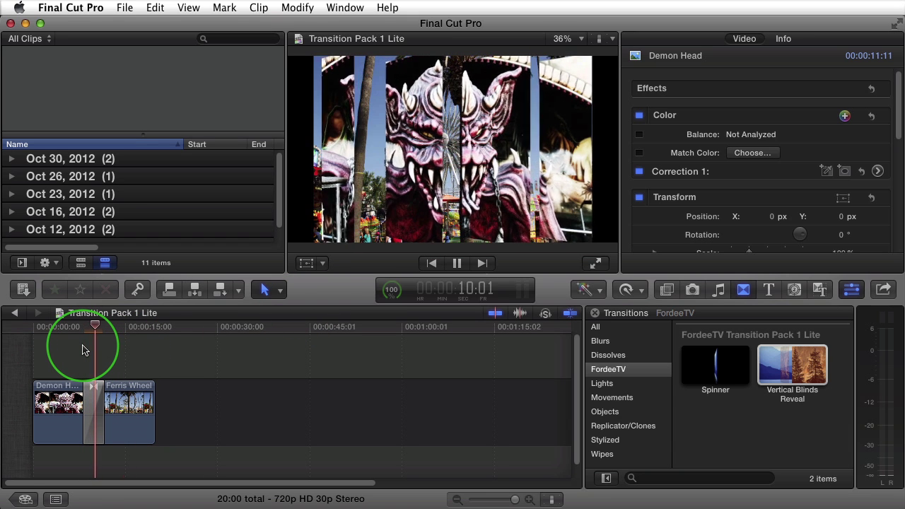
pyautogui.click(83, 405)
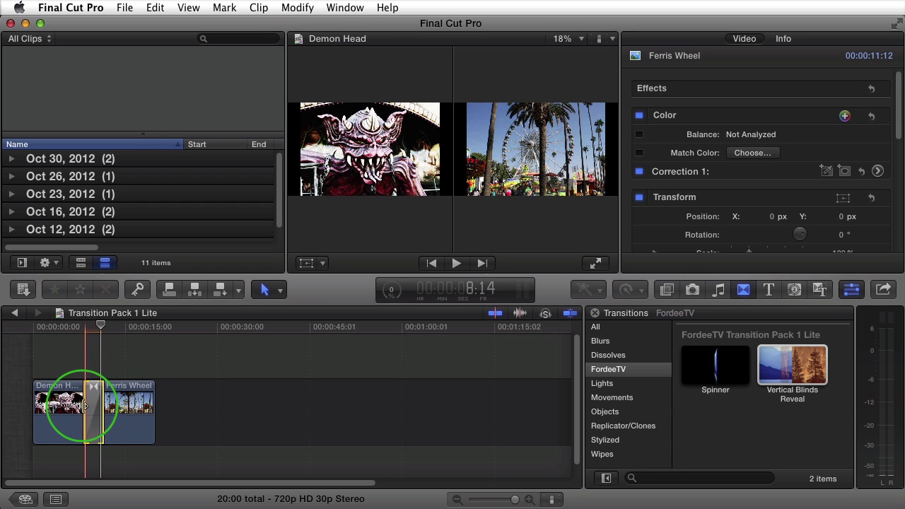
pyautogui.moveTo(84, 405); pyautogui.dragTo(59, 404)
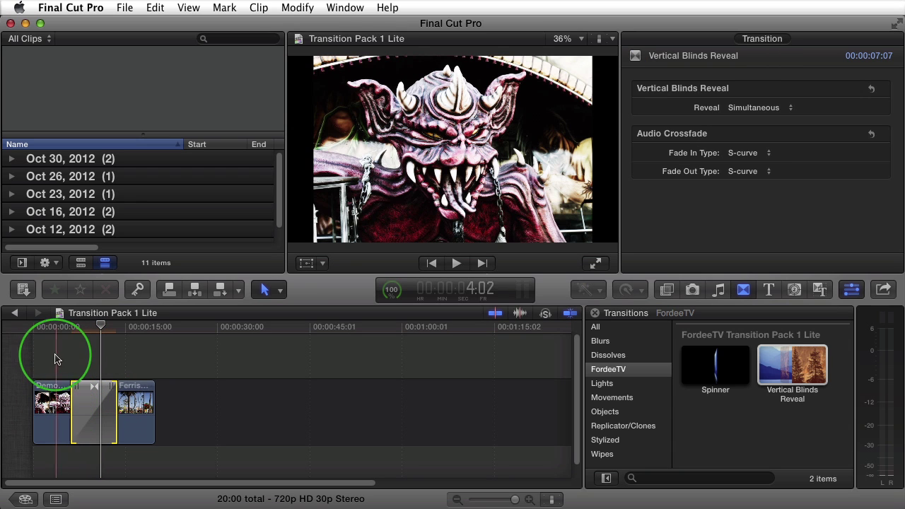
pyautogui.click(57, 359)
pyautogui.press('space')
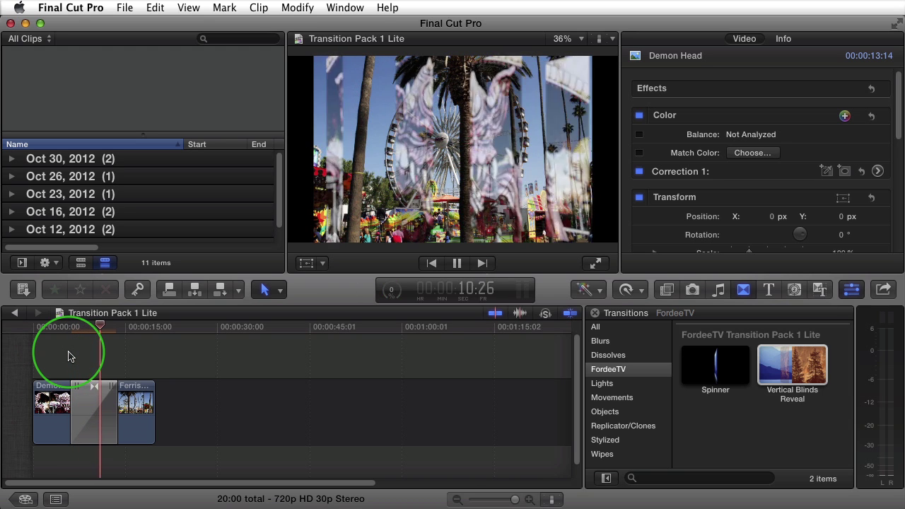
pyautogui.press('space')
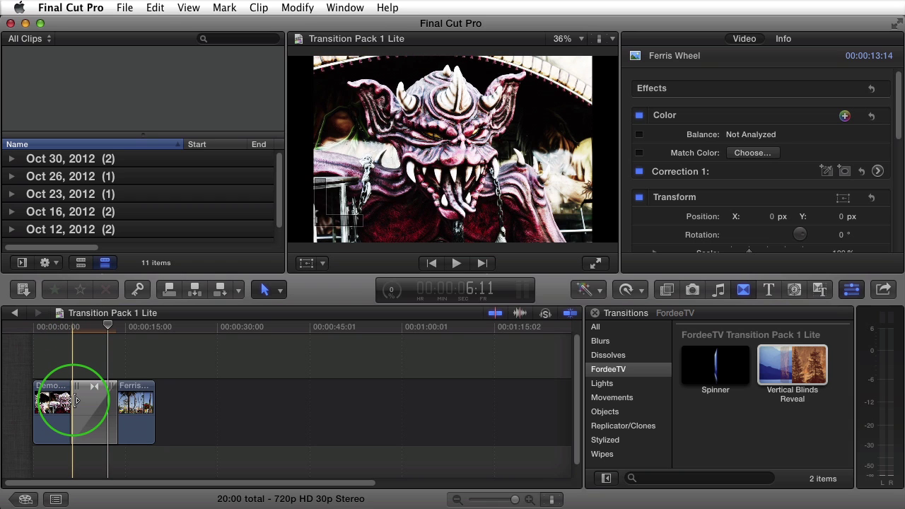
# - Shorten the transition to about 01:14 and preview the result
pyautogui.moveTo(75, 401); pyautogui.dragTo(102, 405)
pyautogui.press('space')
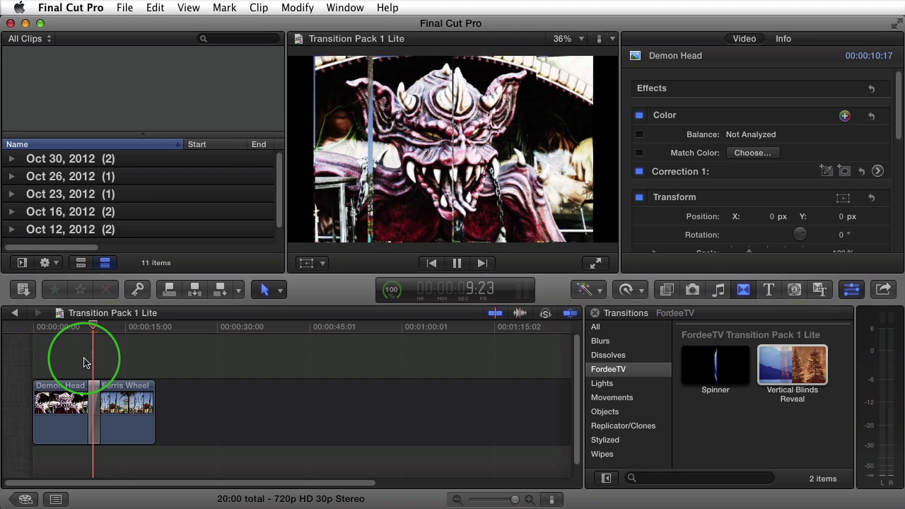
pyautogui.press('space')
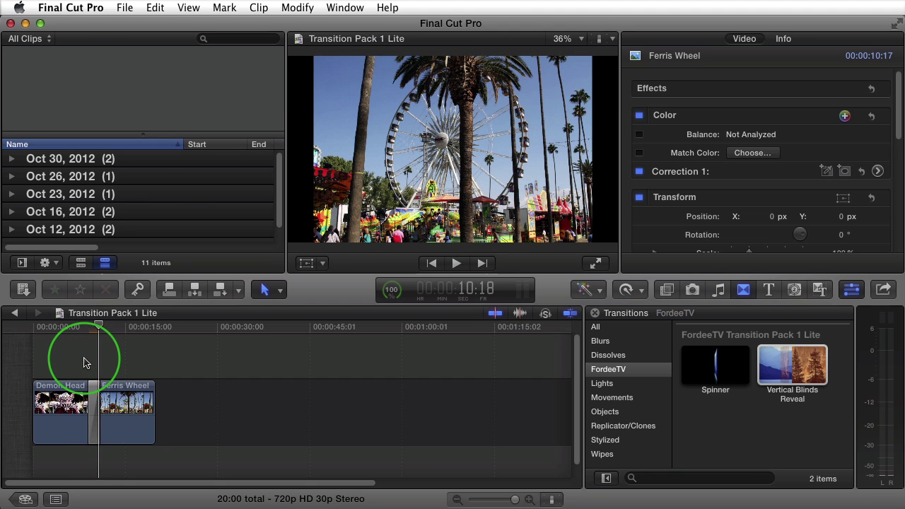